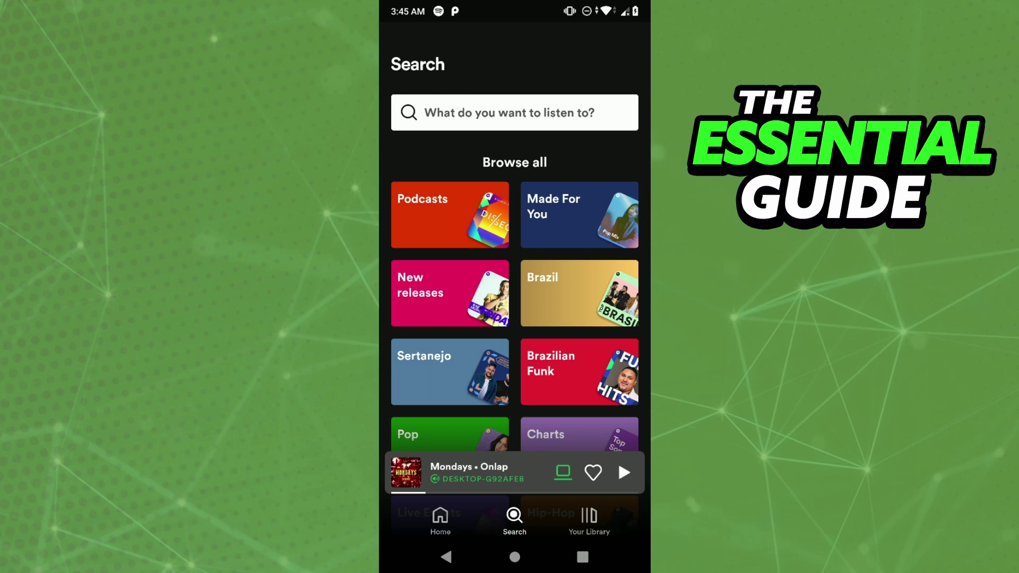
Step: Open Liked Songs (27 songs) from Your Library
click(589, 521)
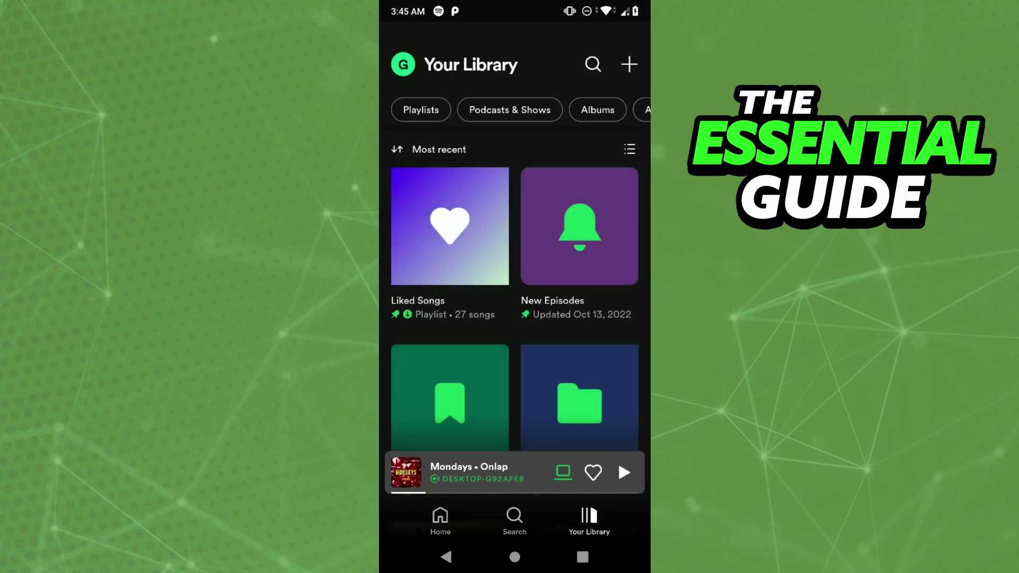
click(450, 226)
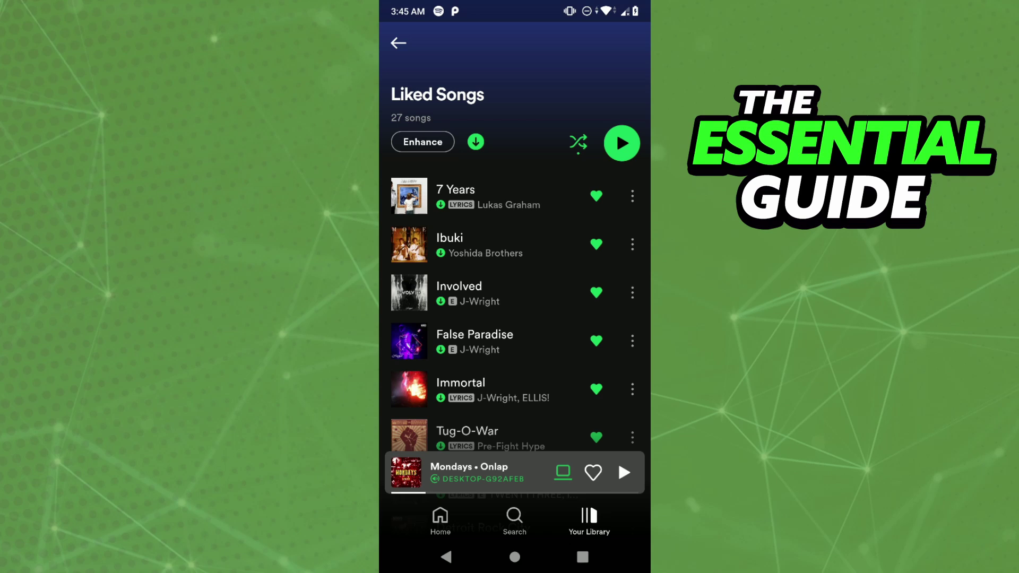
click(632, 196)
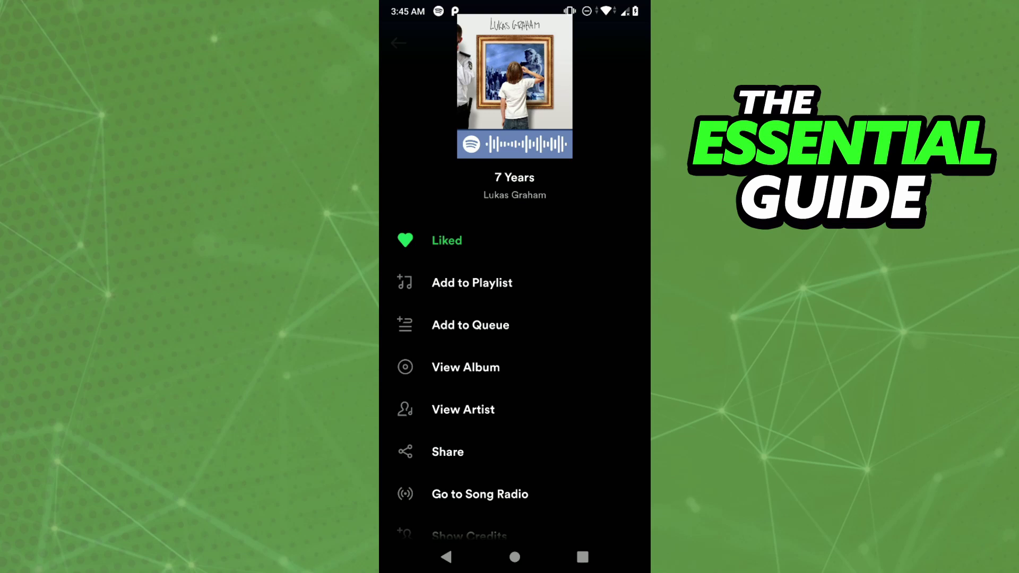
click(446, 558)
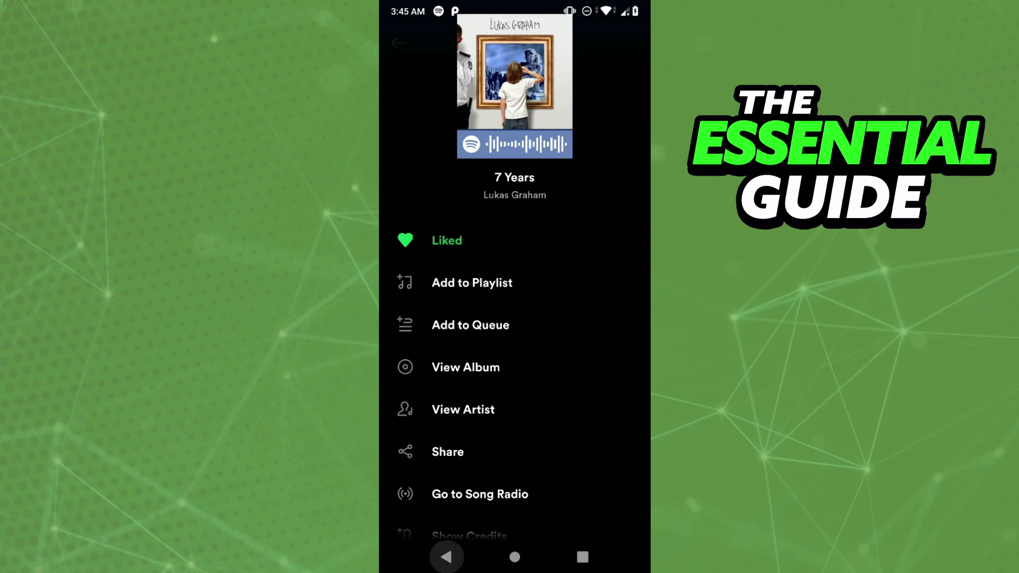